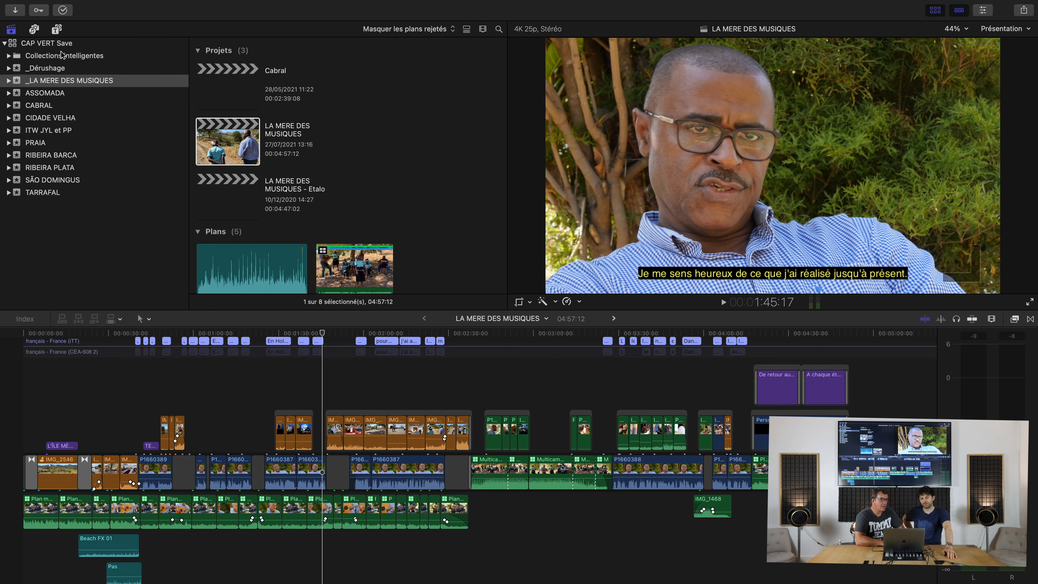
Browse the clips of the ITW JYL et PP, CIDADE VELHA, CABRAL and ASSOMADA events.
click(101, 132)
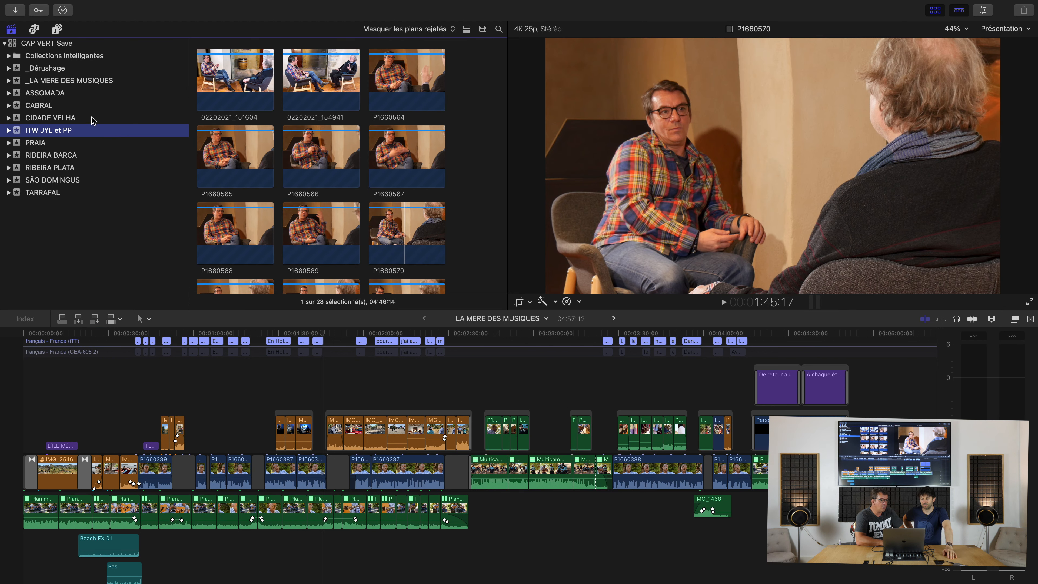
click(94, 118)
click(66, 106)
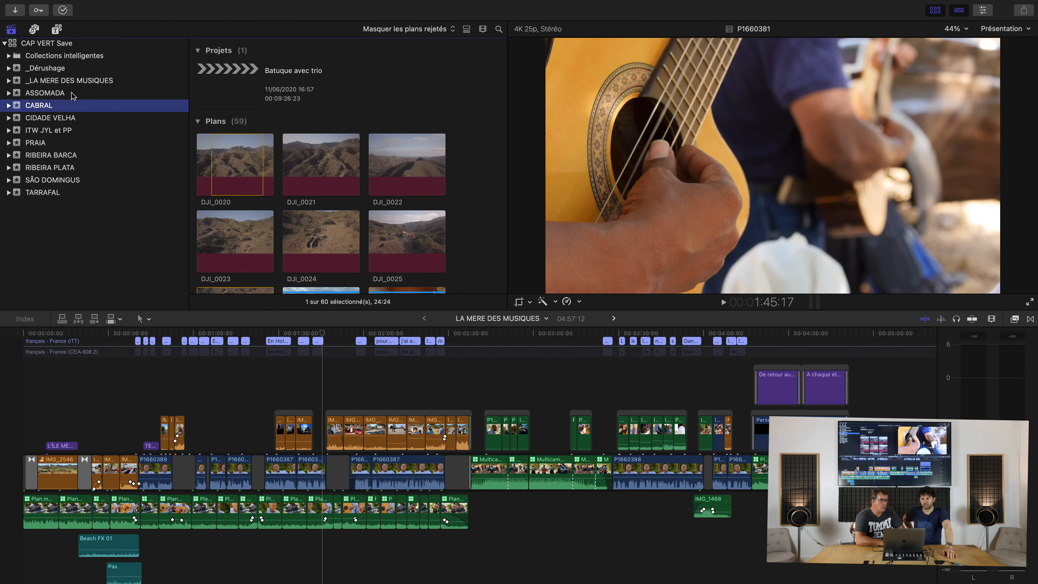
click(74, 94)
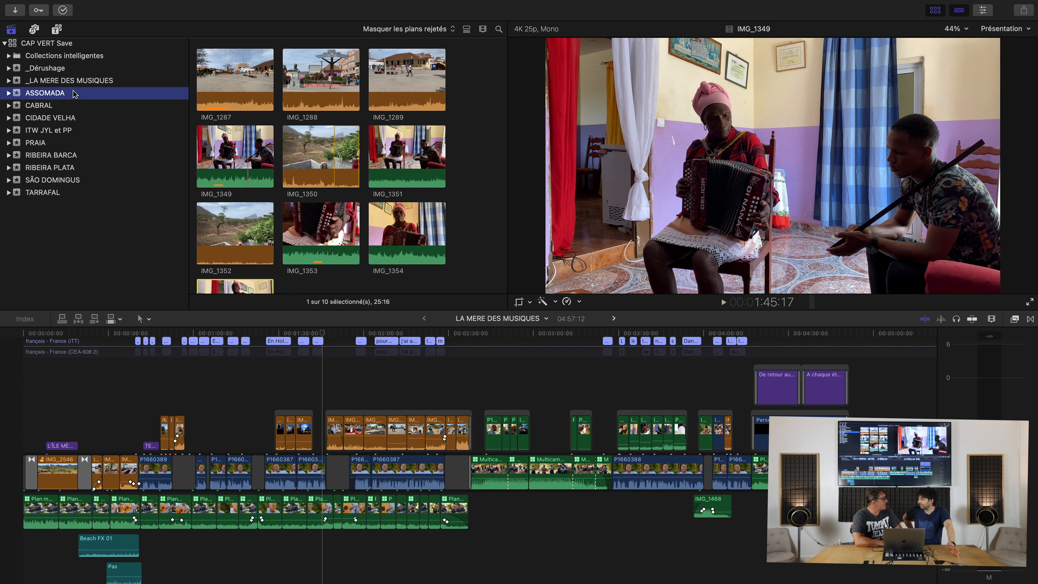
Start a new project from the ASSOMADA event and switch its setup to automatic settings.
mouse_move(39, 2)
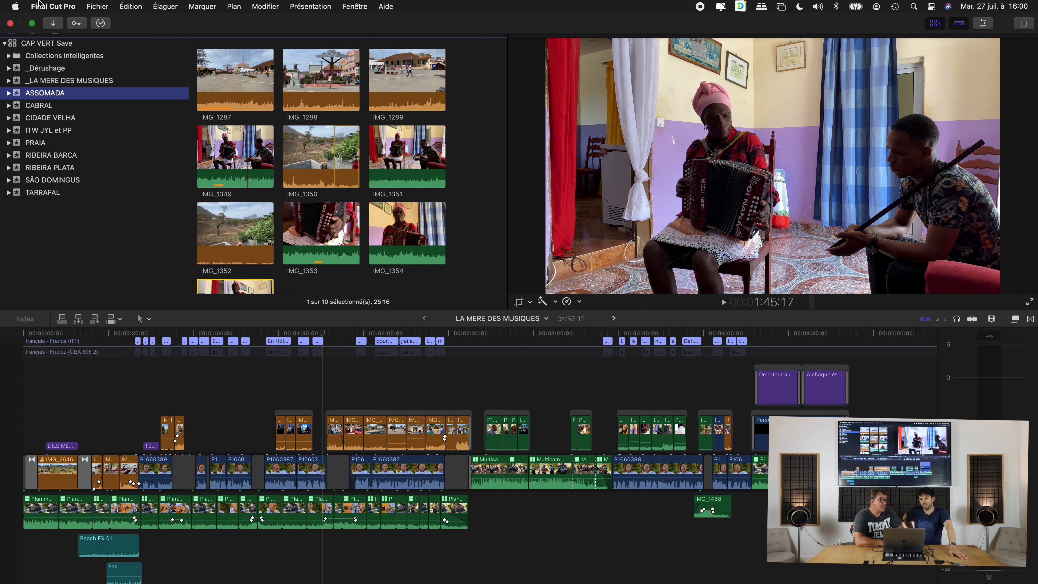
click(95, 5)
mouse_move(102, 24)
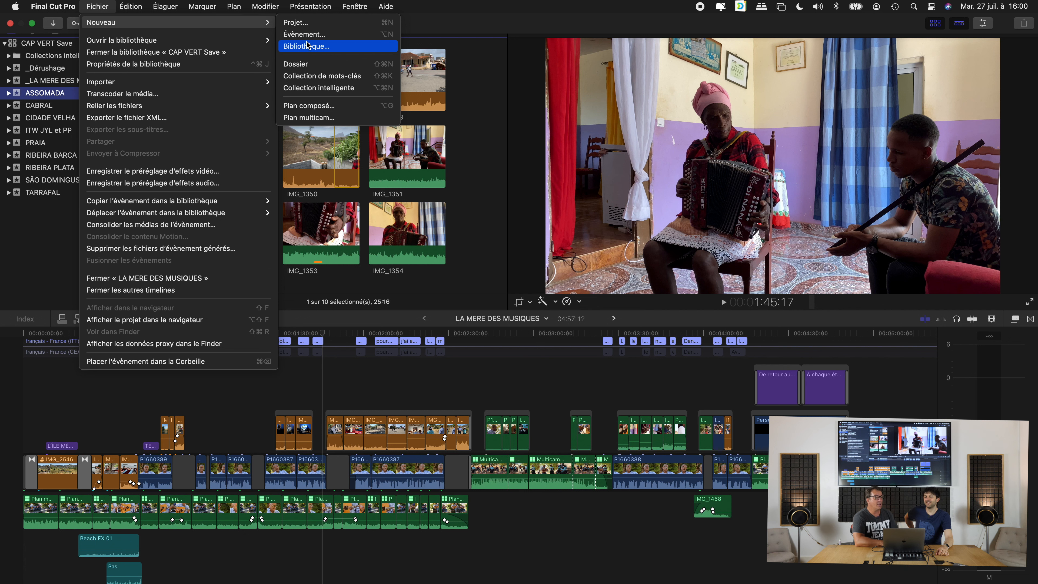
click(307, 25)
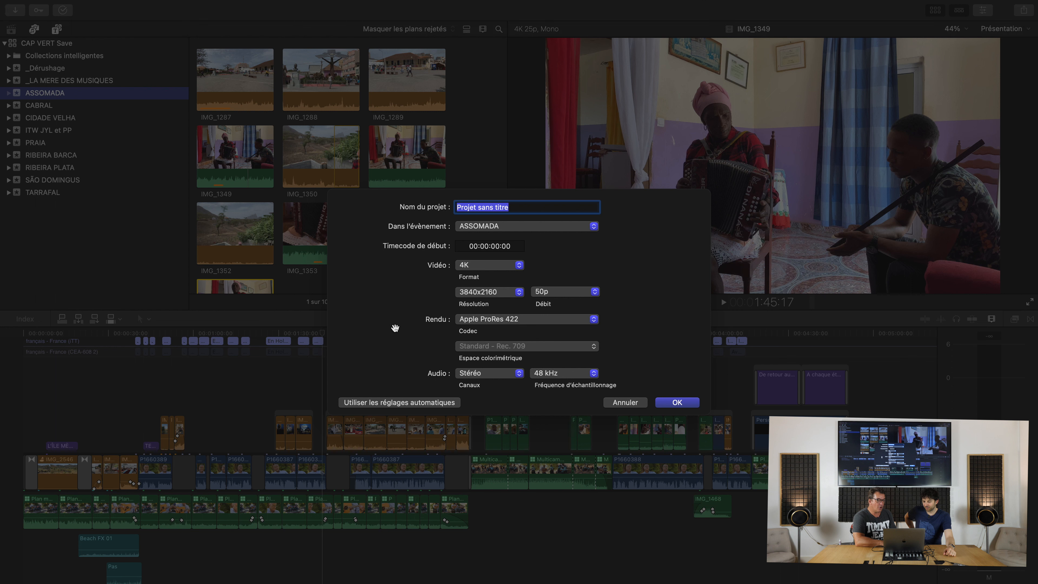
click(400, 403)
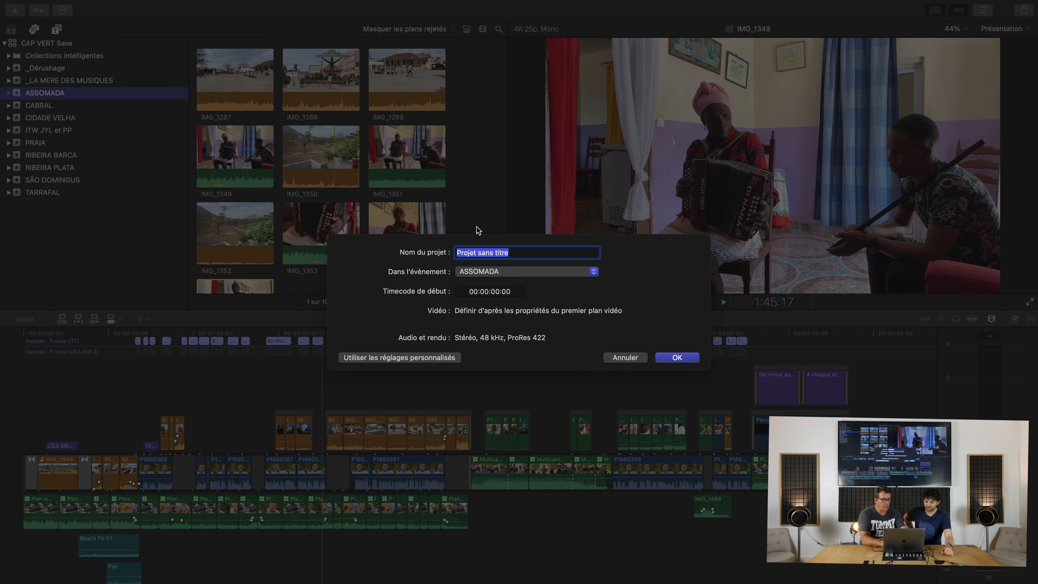
Name the project "Présentation Projets", assign it to the _LA MERE DES MUSIQUES event and create it.
text(Prése)
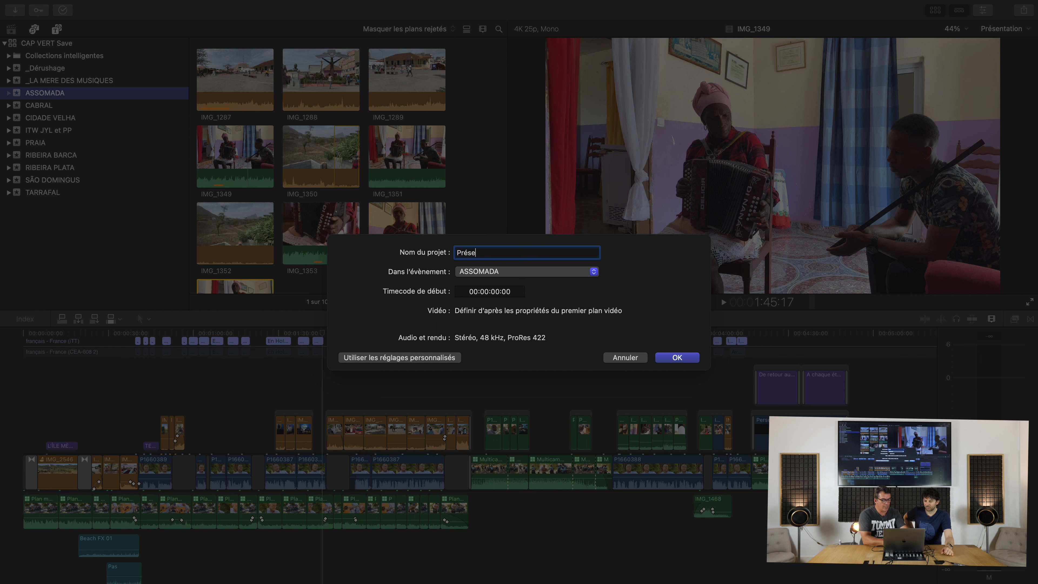
text(ntation Projets)
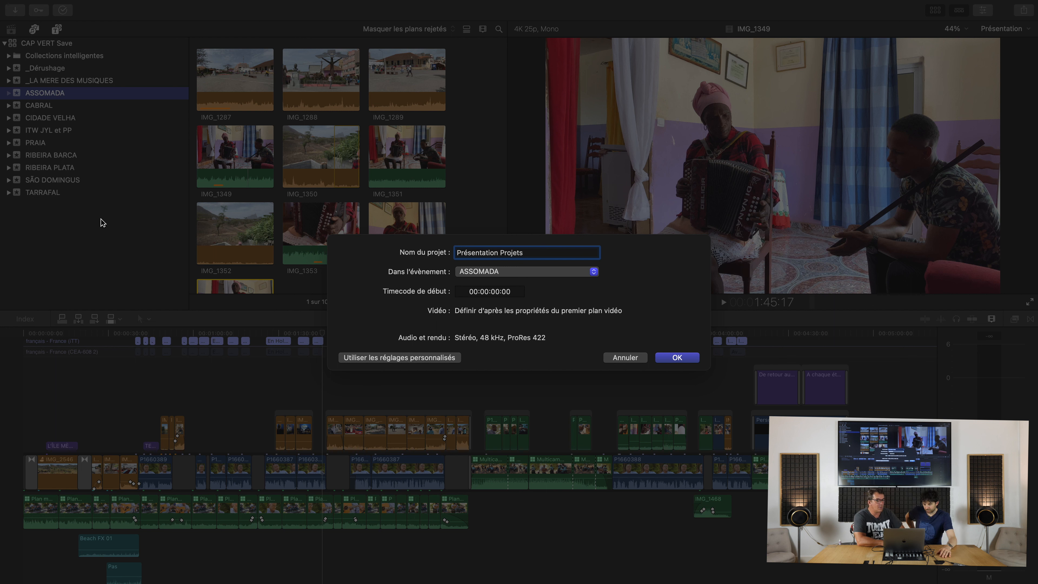
click(481, 272)
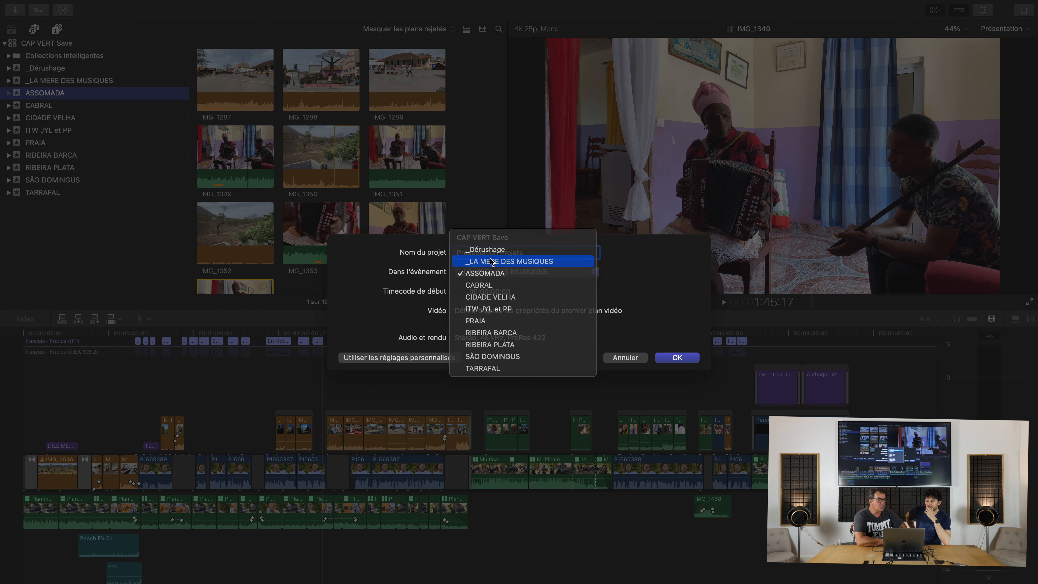
click(492, 262)
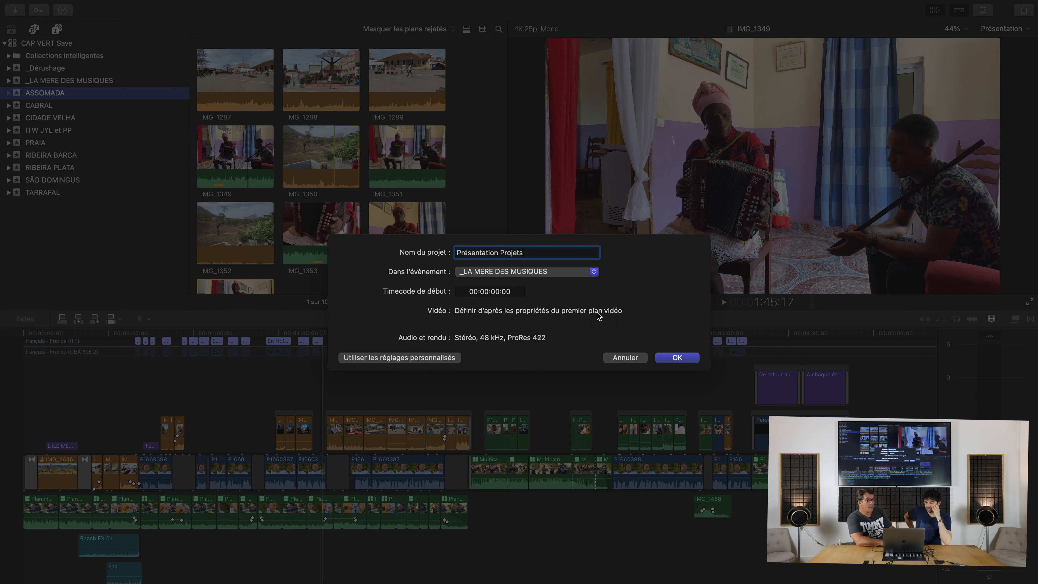
click(677, 358)
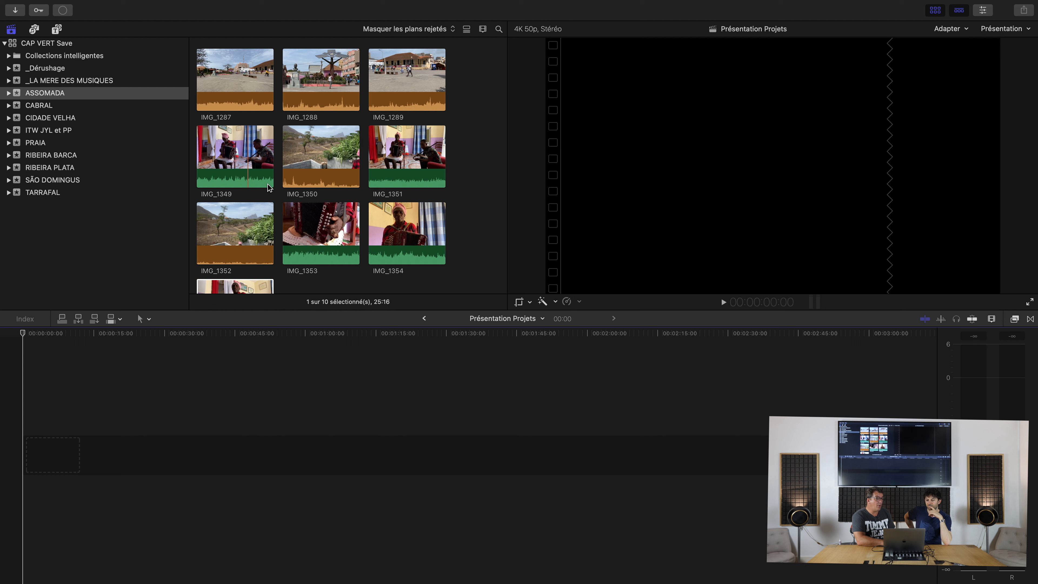
Mark a range of about 05:16 in clip IMG_1350, starting at about 13:36:04:08.
click(303, 154)
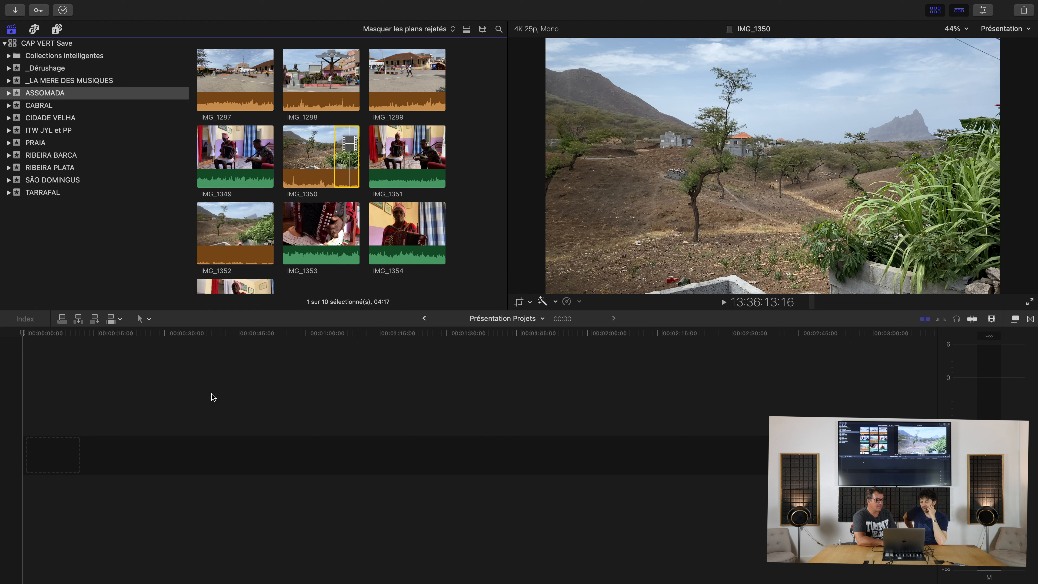
click(201, 451)
click(339, 153)
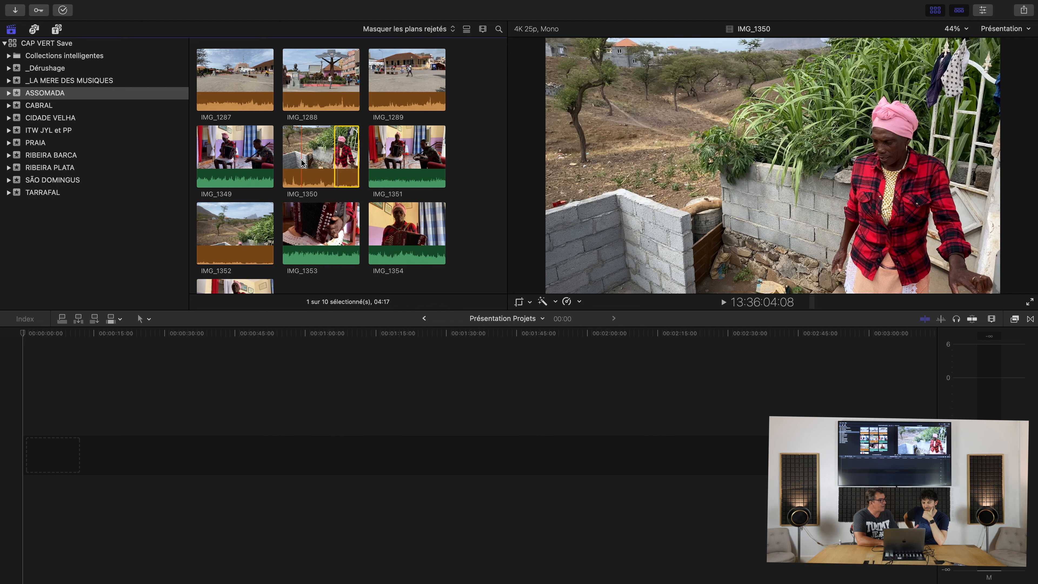
key(i)
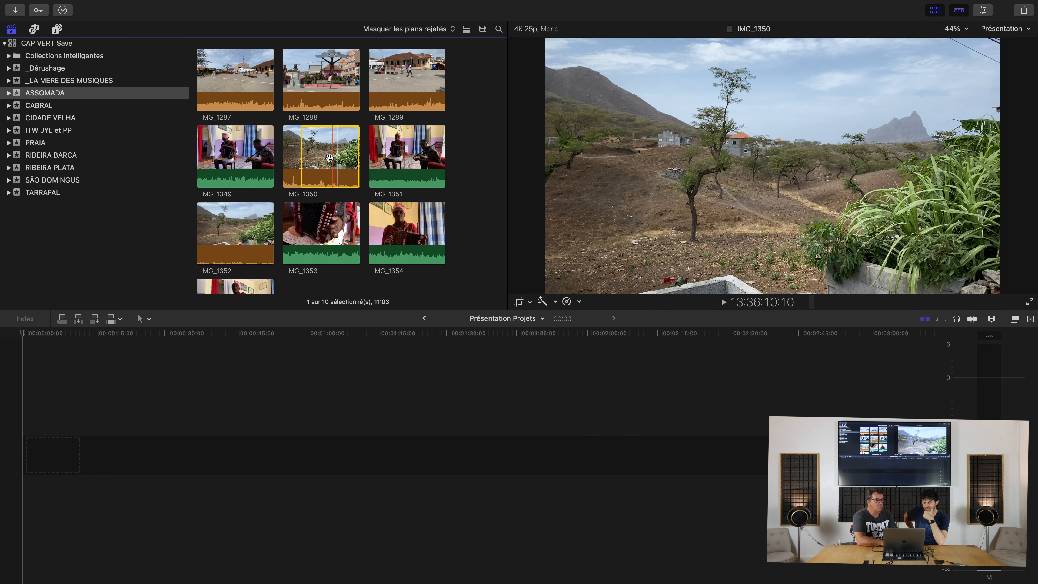
key(space)
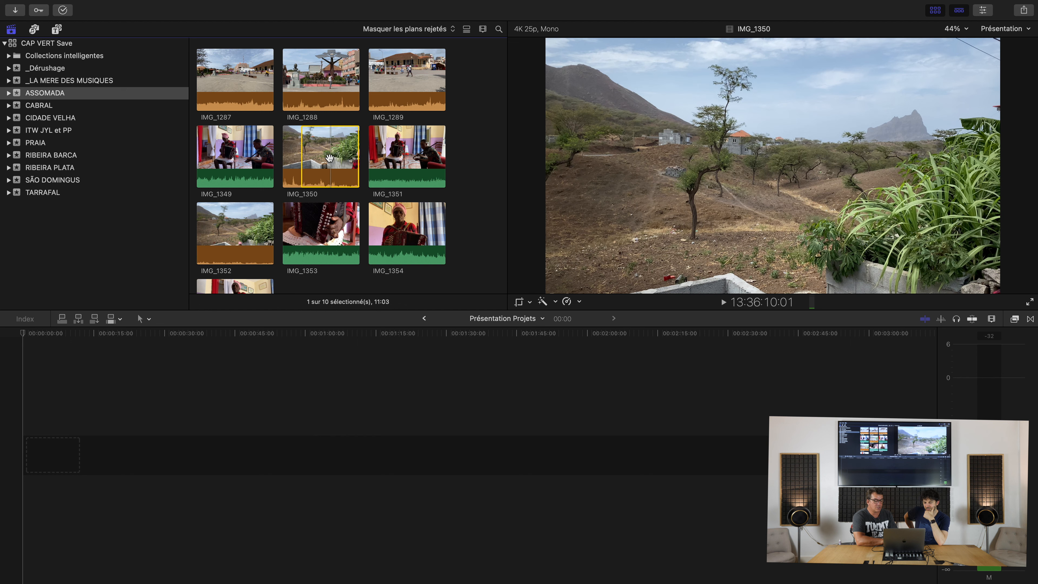
key(space)
key(o)
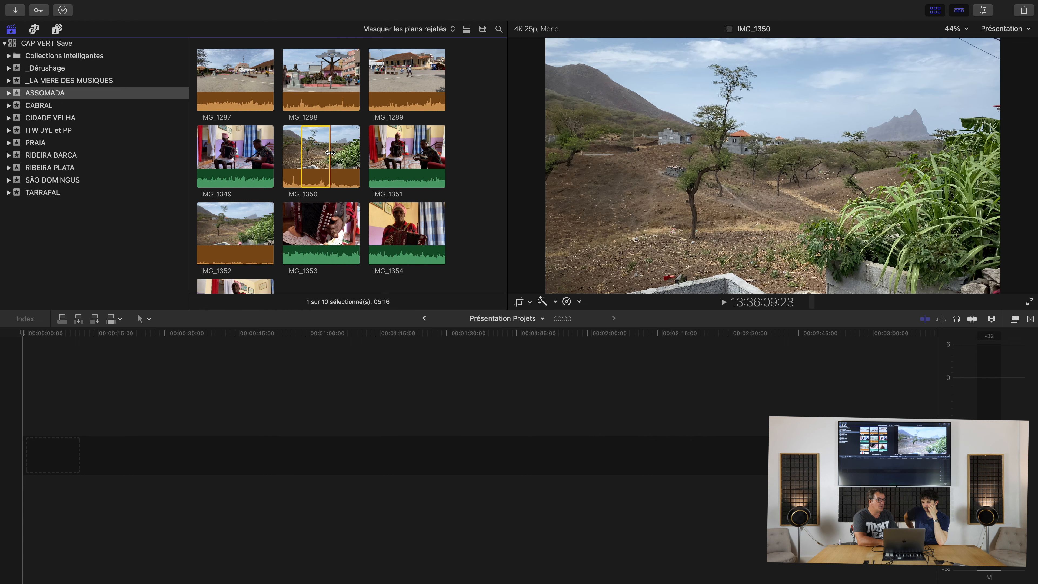
Extend the end of IMG_1350's range to a duration of 06:03 and place it as the timeline's first clip.
drag(331, 153, 338, 151)
drag(334, 151, 332, 150)
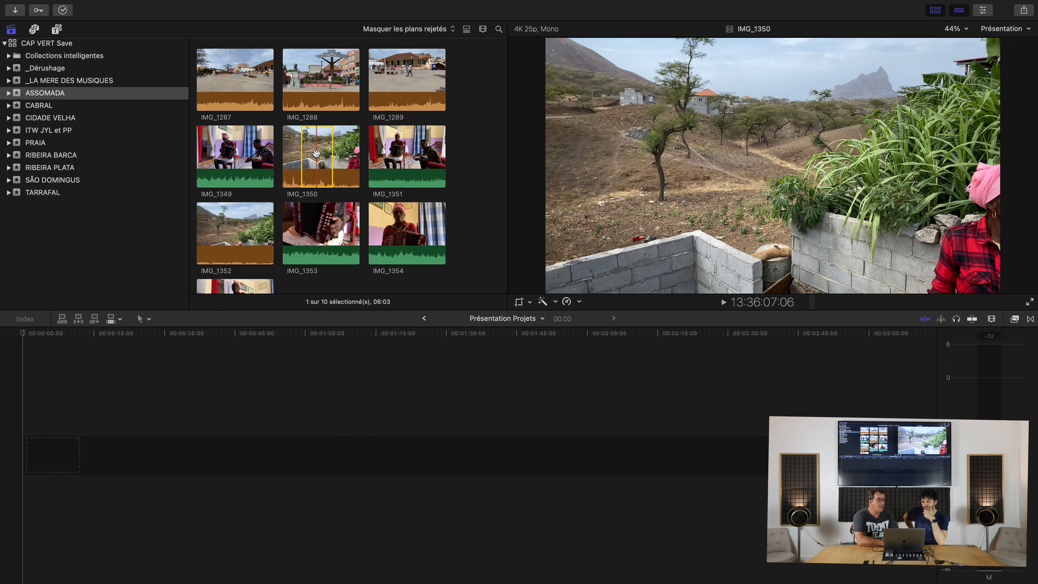
drag(316, 154, 268, 451)
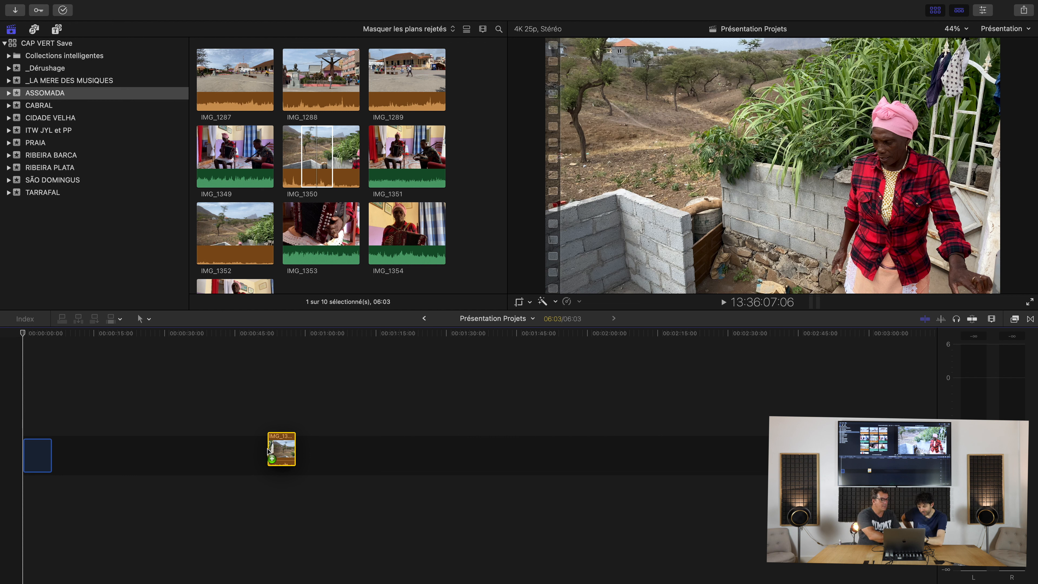
drag(268, 450, 269, 452)
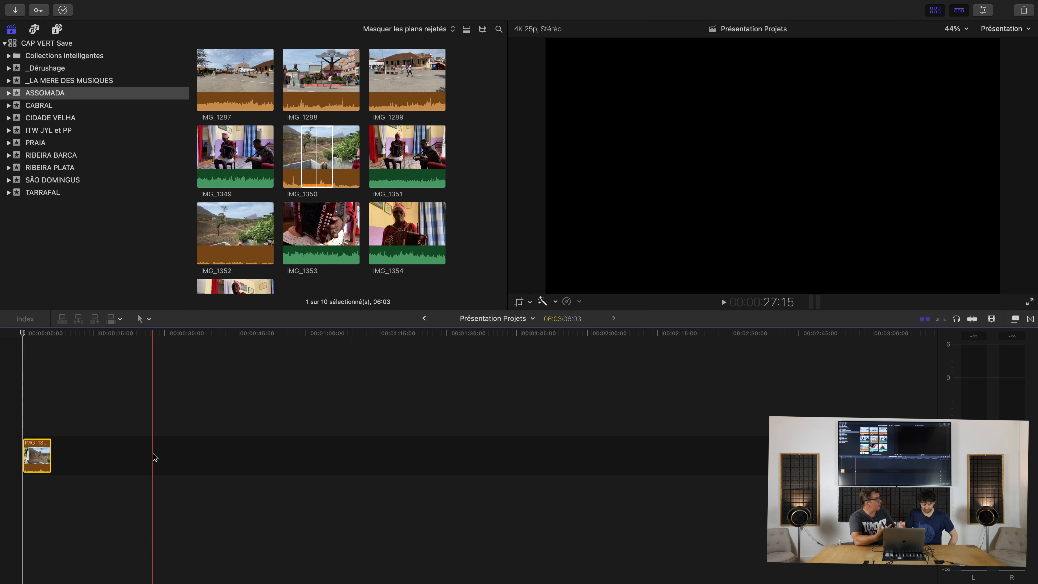
Select a range of about 05:20 in clip IMG_1351 and add it after IMG_1350 in the primary storyline.
drag(384, 157, 403, 157)
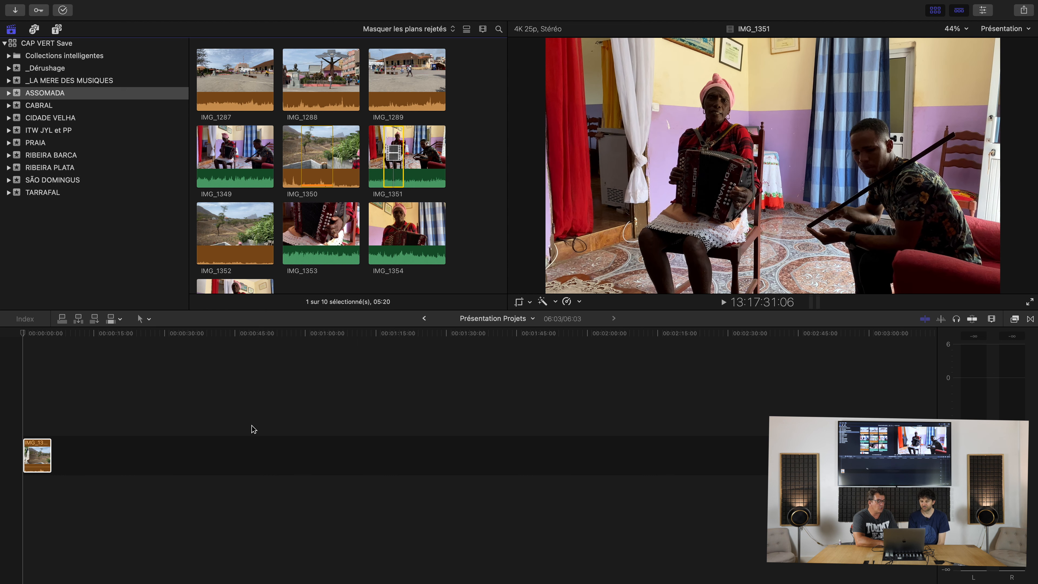
key(q)
drag(289, 441, 302, 446)
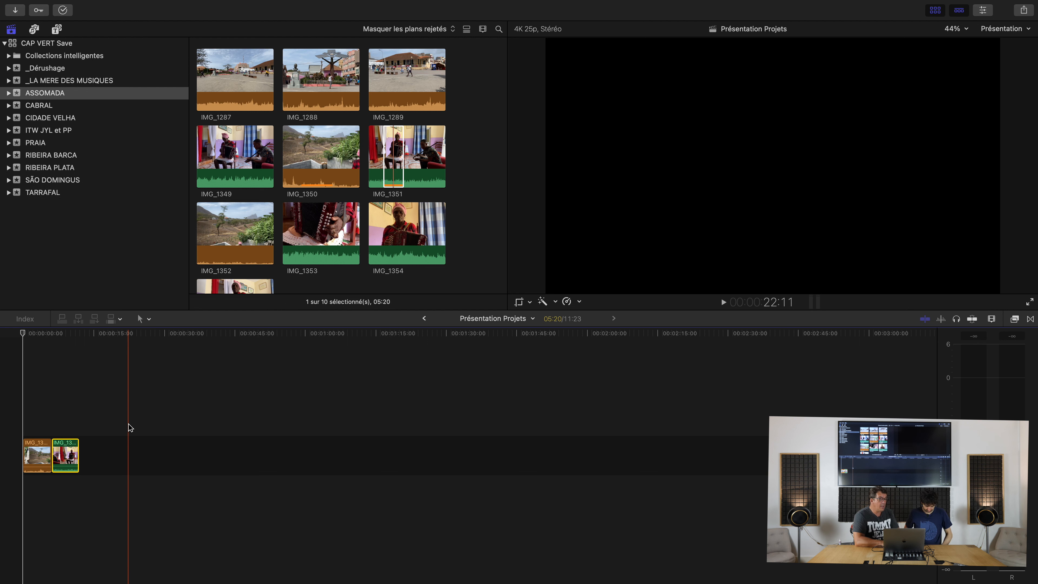
Select a range of about 02:17 in clip IMG_1288 and connect it above the end of IMG_1350.
click(302, 159)
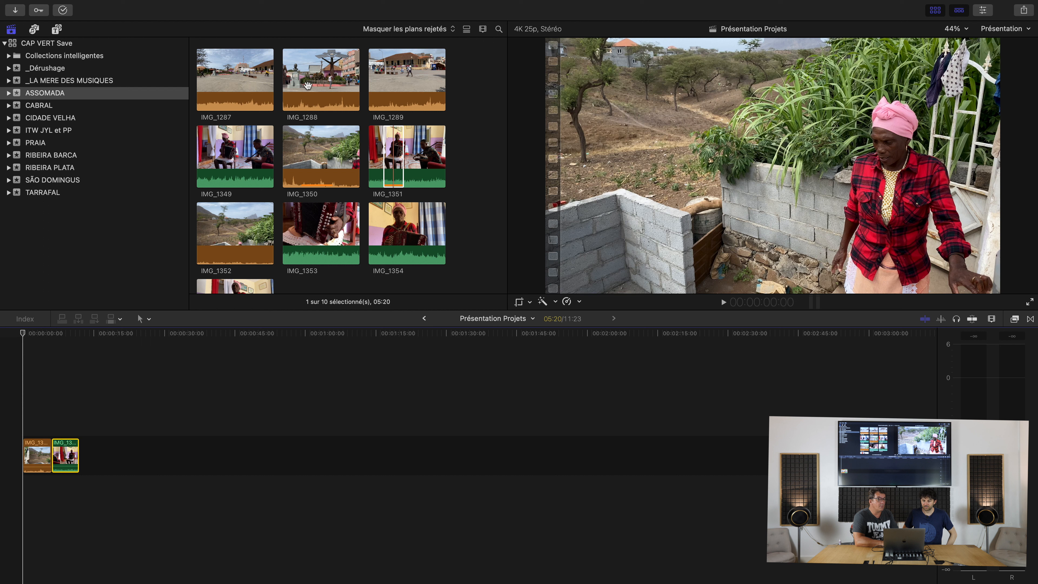
click(306, 85)
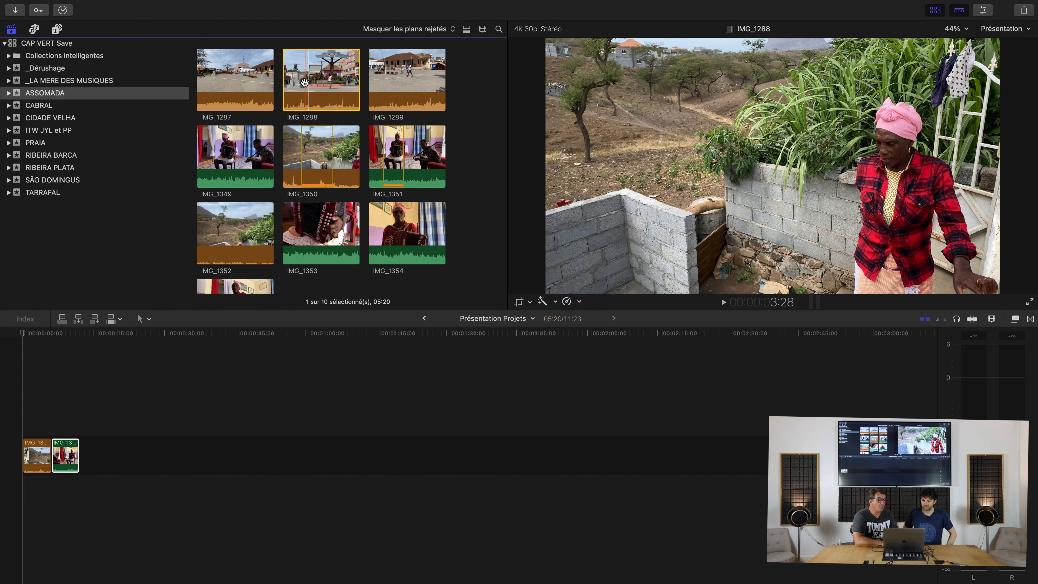
drag(314, 82, 50, 383)
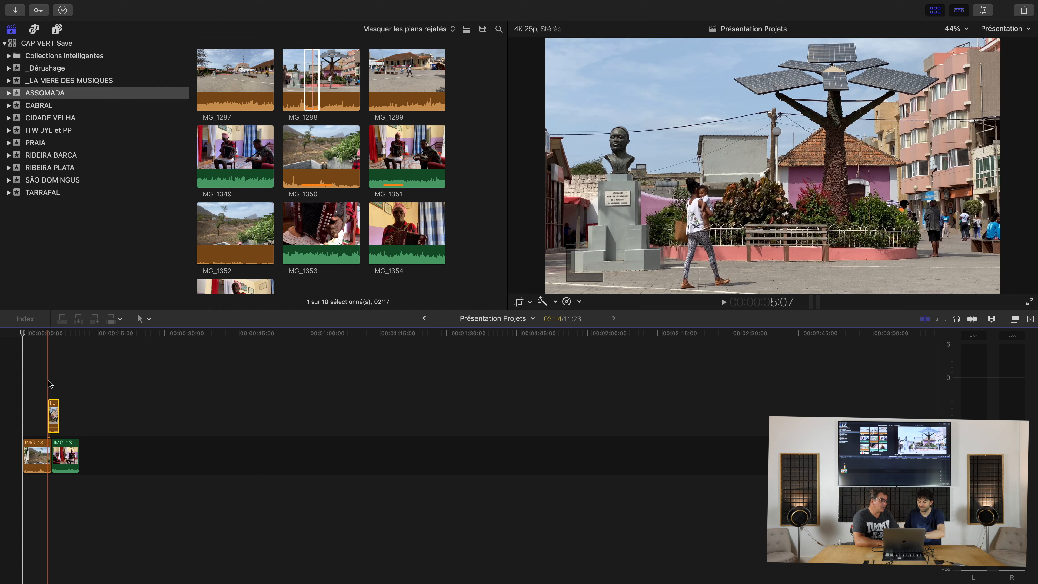
Inspect IMG_1288's connection point, then move IMG_1350 with its connected clip after IMG_1351 in the primary storyline.
key(super+equal)
key(super+equal)
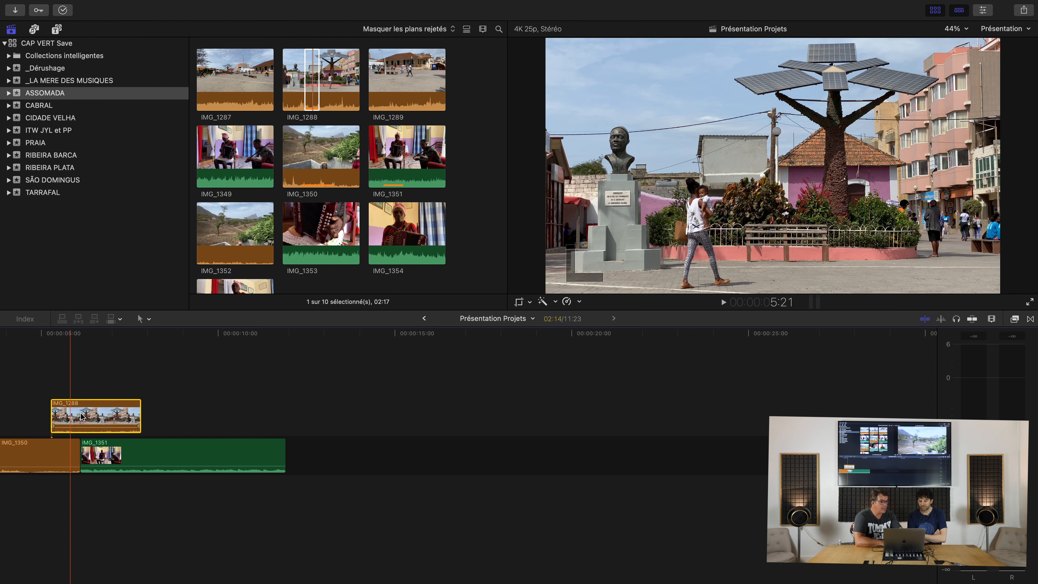
scroll(80, 413, left, 4)
scroll(81, 416, left, 1)
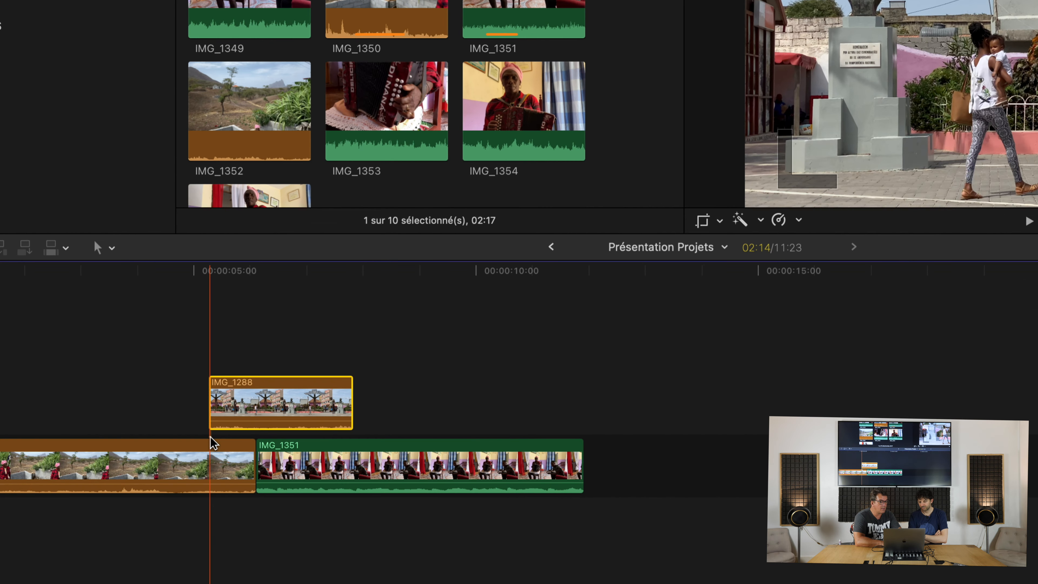
click(210, 436)
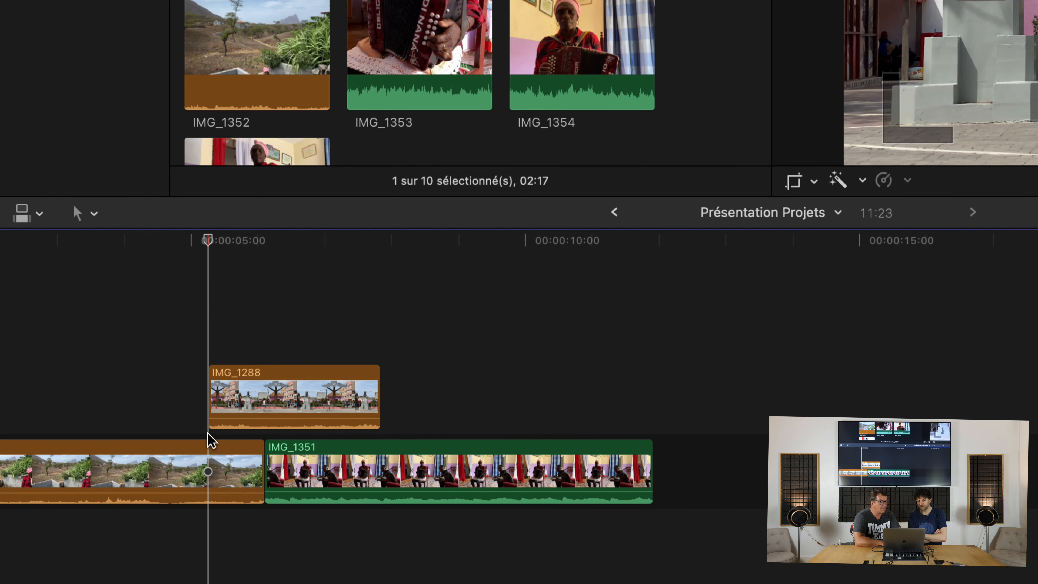
click(307, 352)
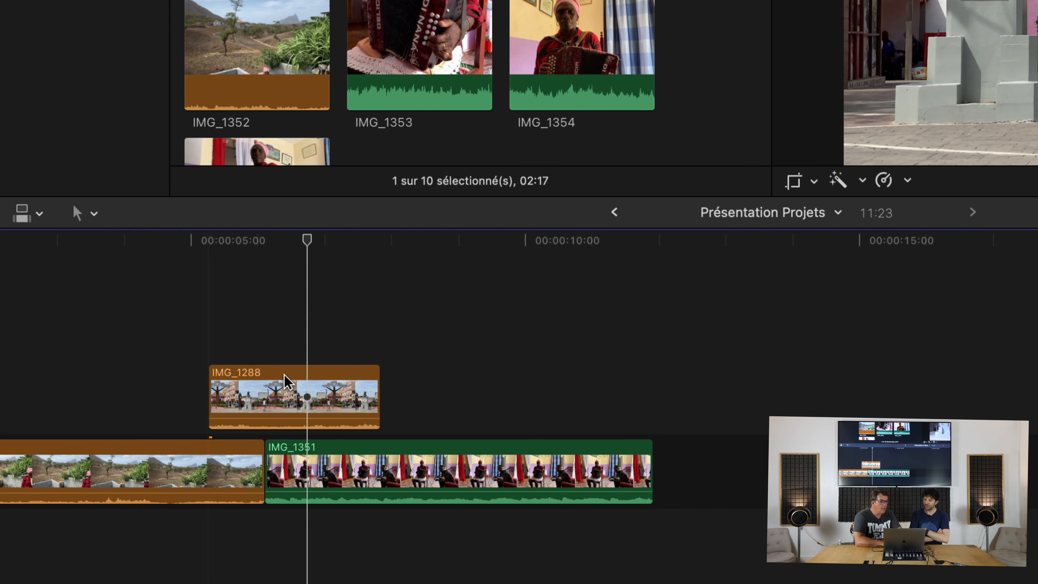
click(215, 445)
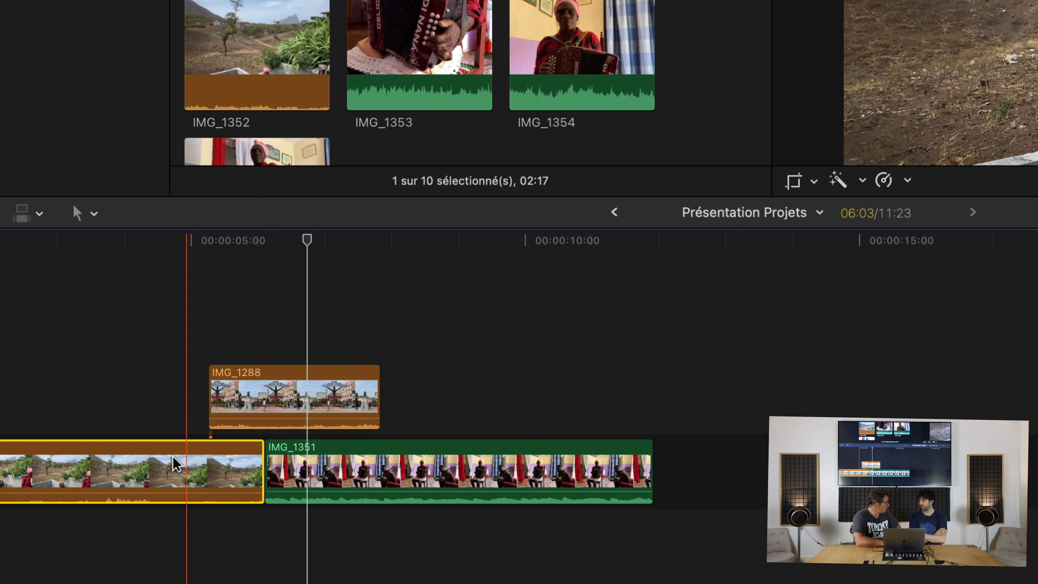
drag(168, 474, 1037, 465)
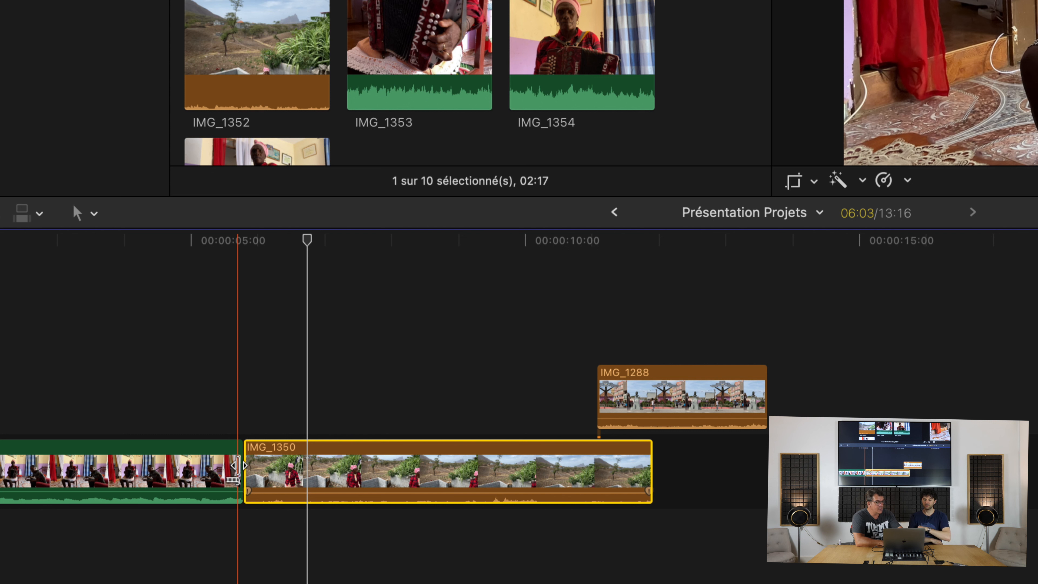
Increase the clip height in the timeline, select IMG_1350 and park the playhead at about 6:16.
key(super+plus)
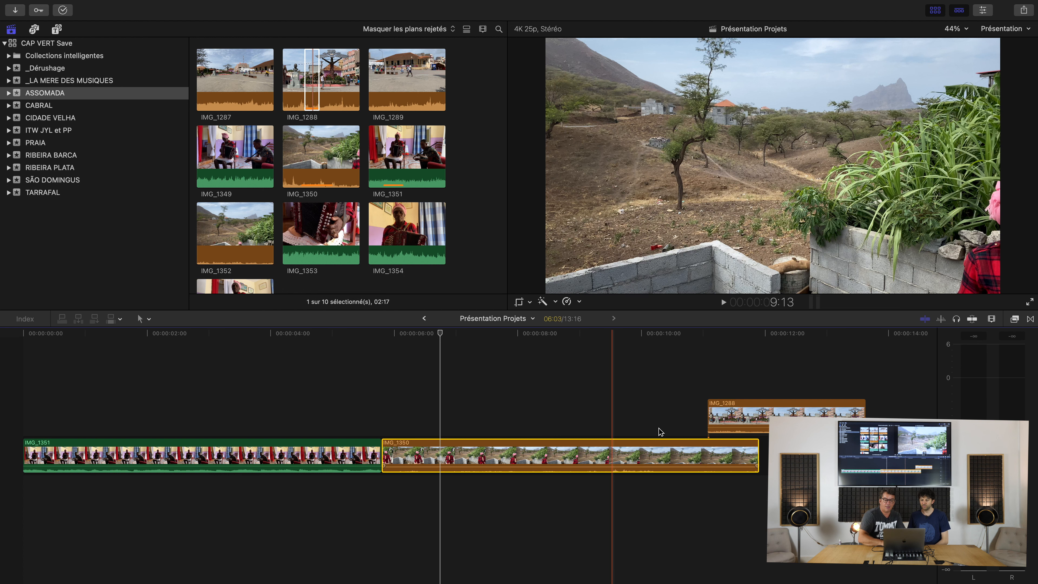
click(992, 320)
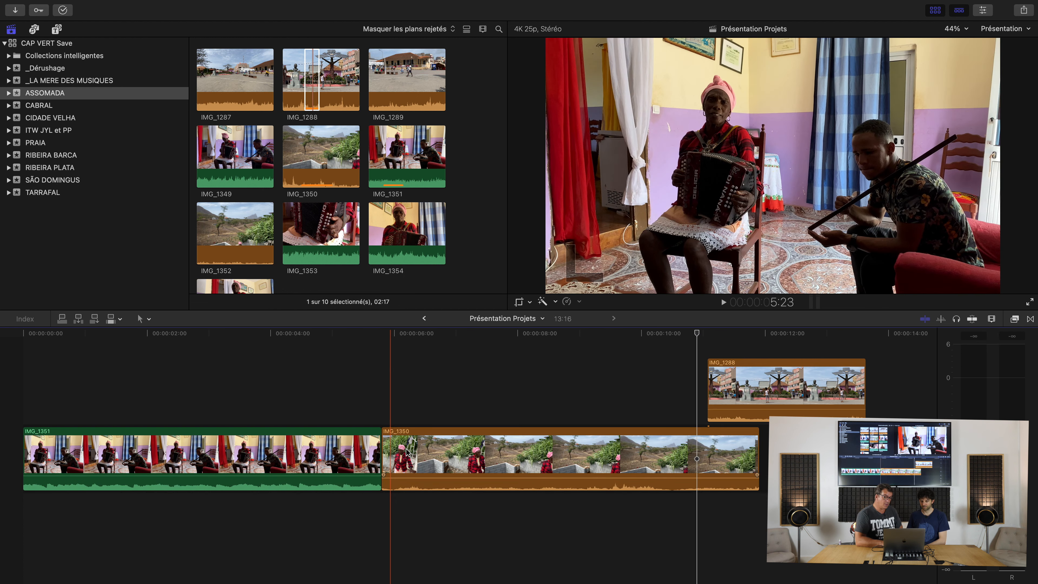
click(406, 451)
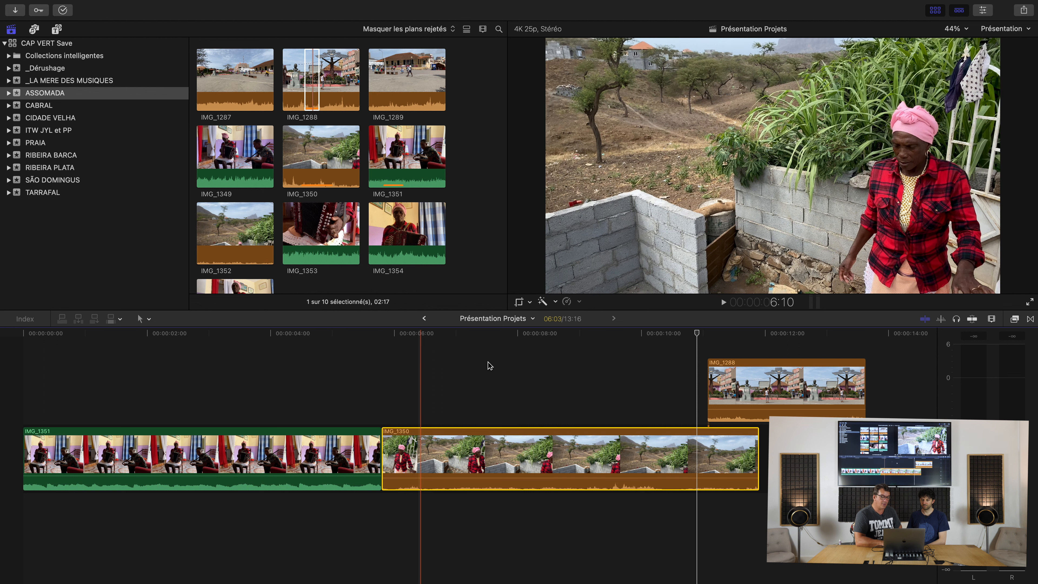
drag(696, 332, 434, 356)
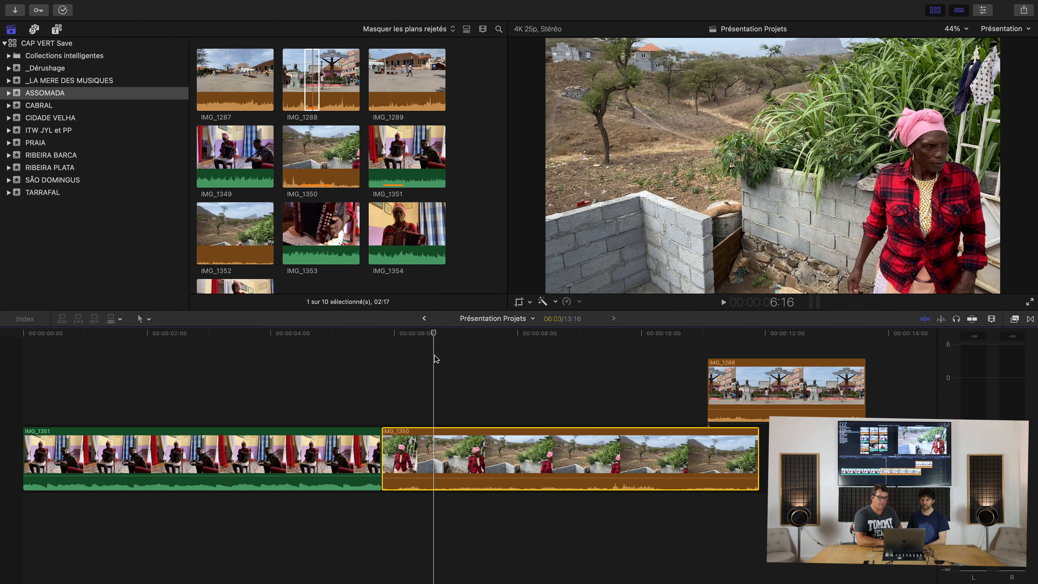
Turn on snapping and trim the start of IMG_1350 by 00:21 so it snaps to the playhead.
key(n)
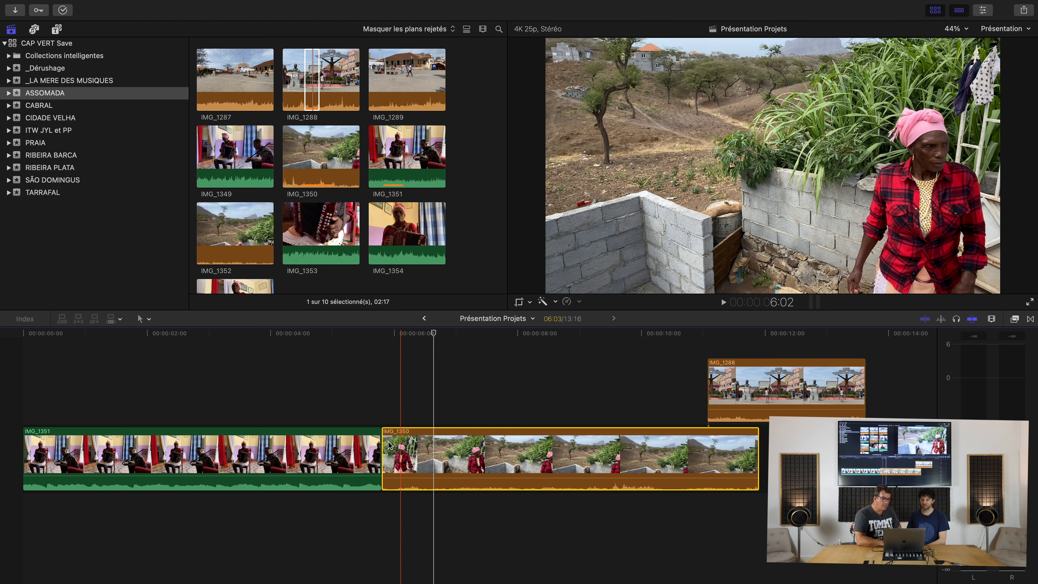
drag(385, 448, 429, 442)
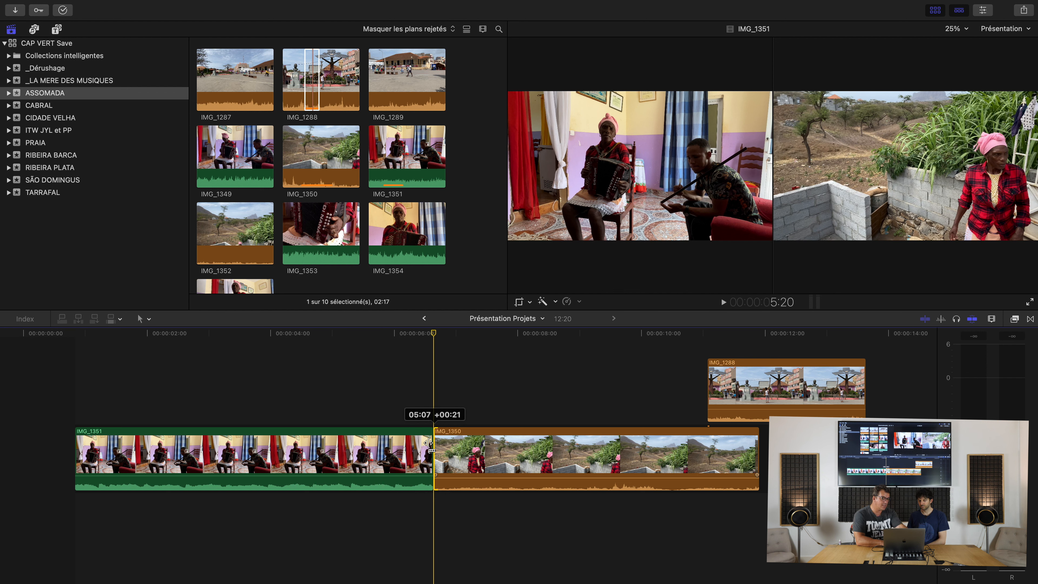
drag(430, 443, 429, 445)
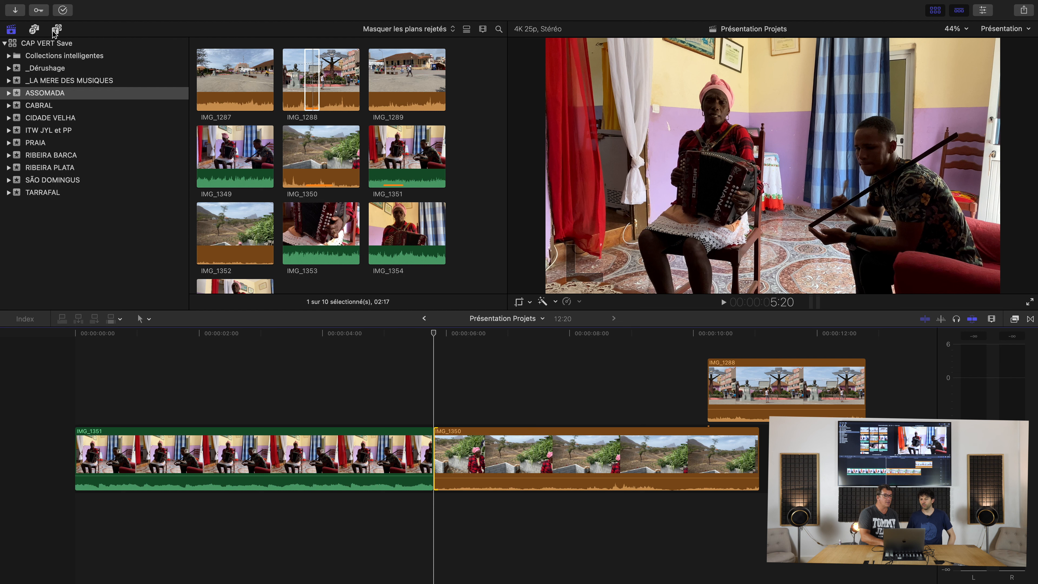
Connect the sound effect Coup d'ambiance below IMG_1351 at about 2:16.
click(39, 30)
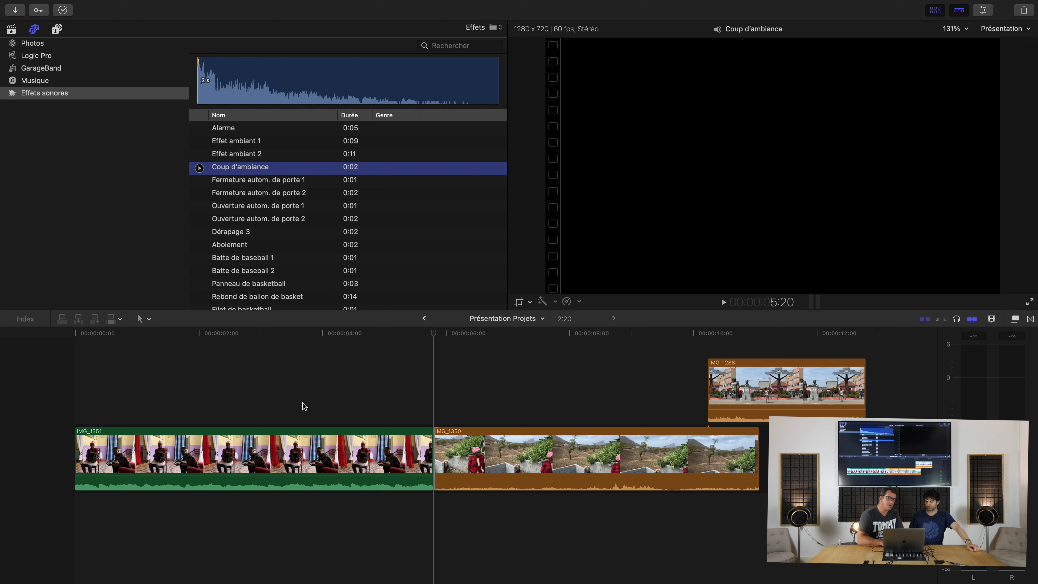
drag(304, 517, 239, 557)
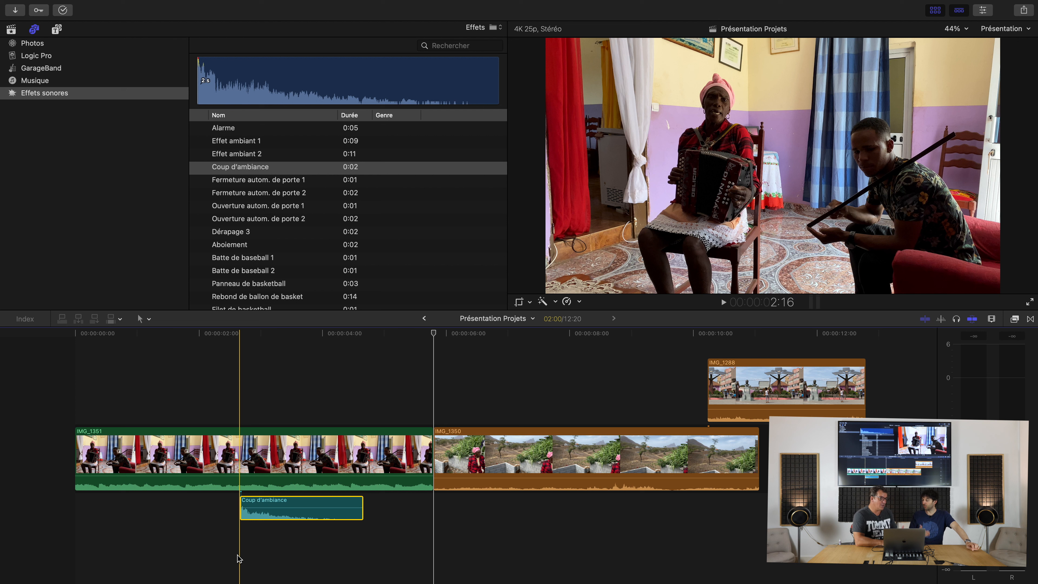
Try to place Coup d'ambiance above the primary storyline, then move it below IMG_1350 at about 8 seconds.
drag(269, 514, 268, 405)
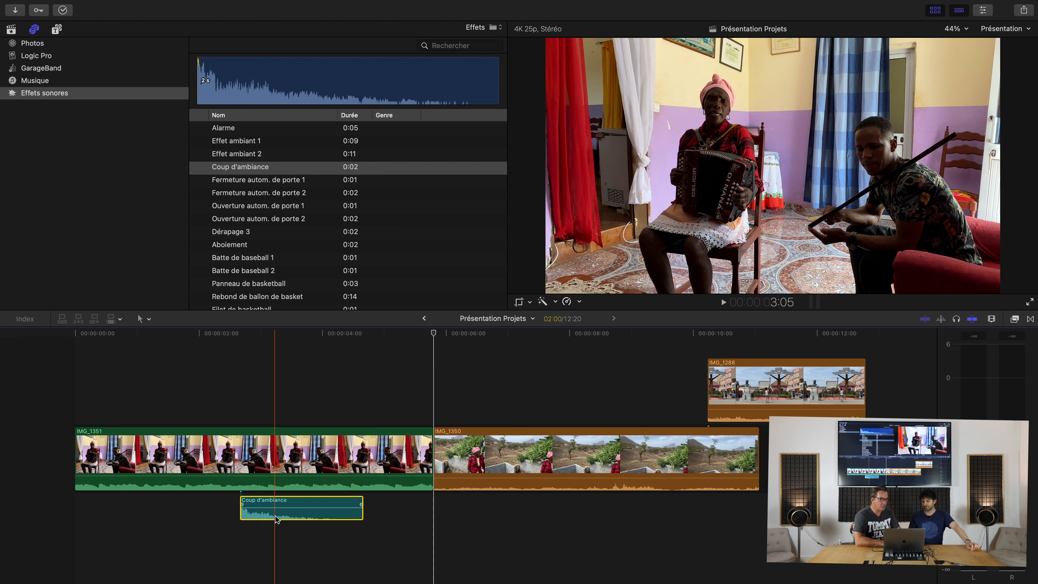
mouse_move(275, 516)
mouse_down()
mouse_move(273, 537)
mouse_move(264, 524)
mouse_up()
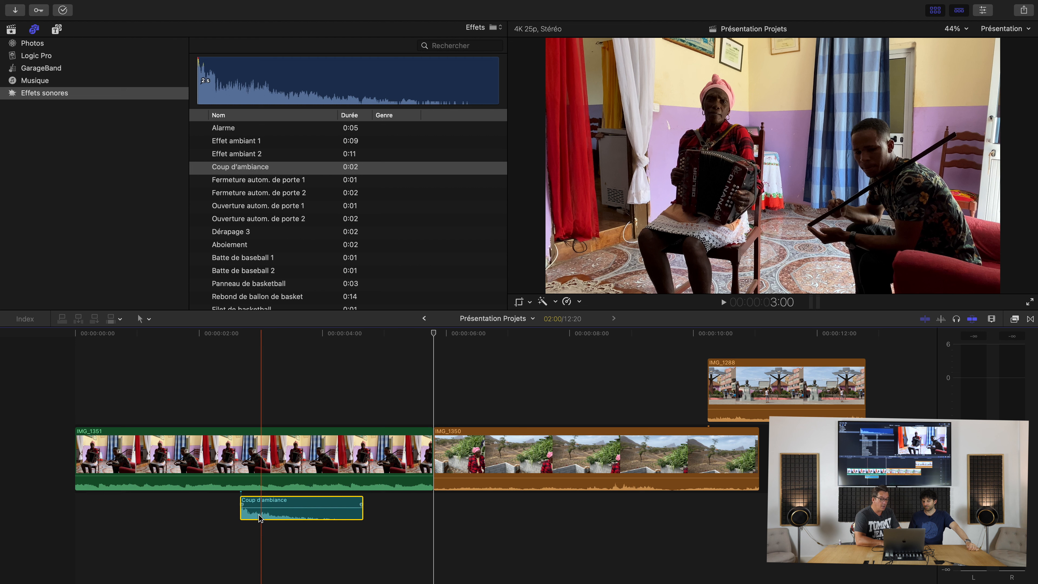
drag(298, 515, 583, 530)
drag(584, 531, 584, 518)
Select IMG_1350 and its two connected clips in turn, then try lifting IMG_1350 out of the primary storyline with its attachments.
click(574, 462)
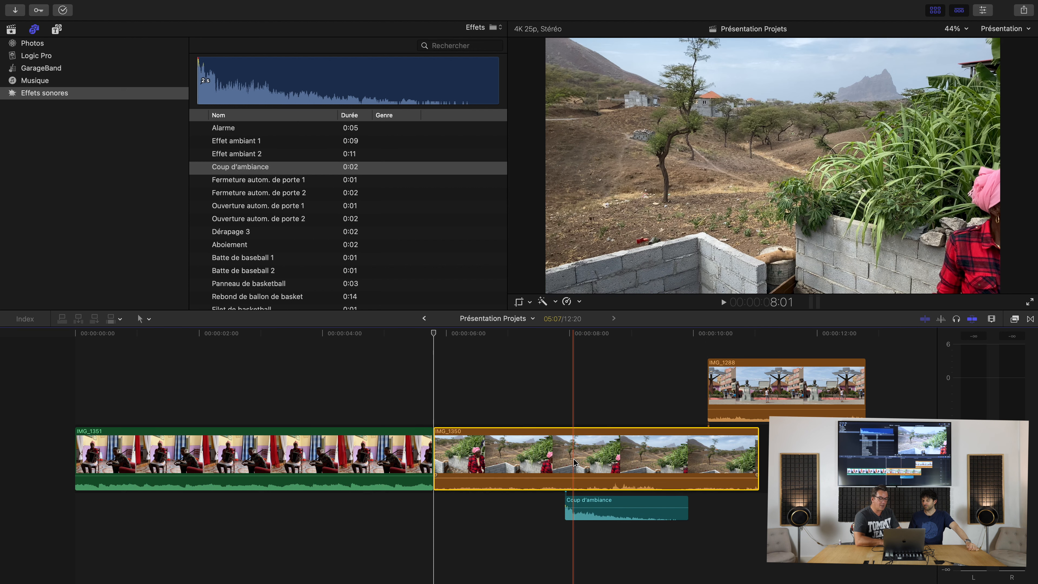
click(750, 398)
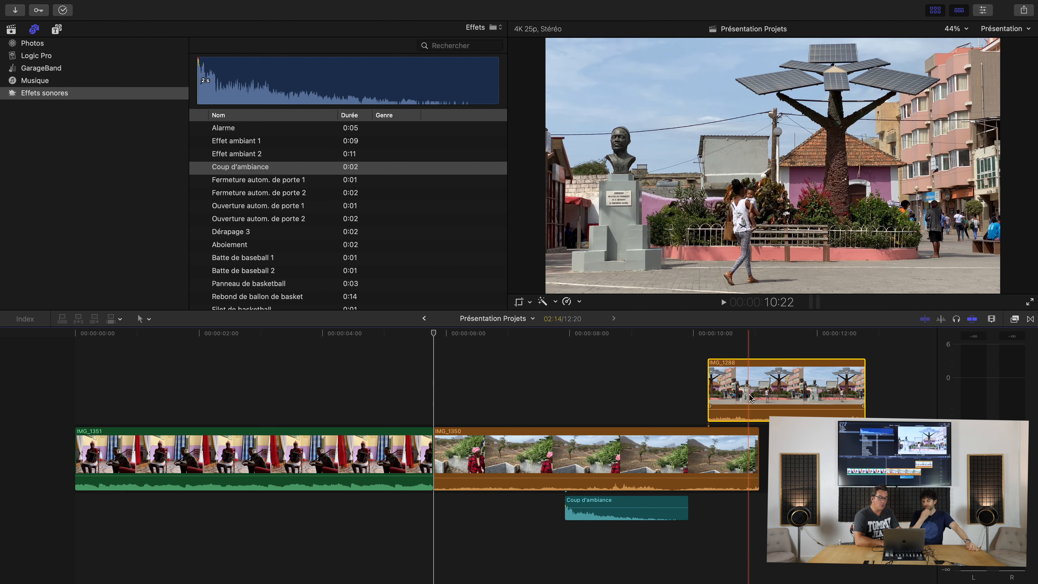
click(624, 507)
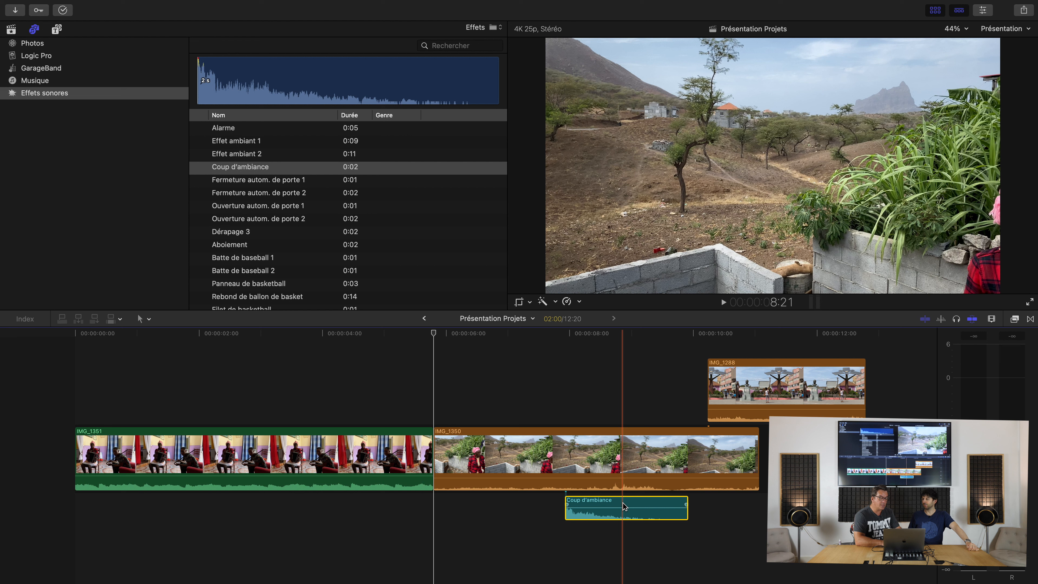
click(564, 464)
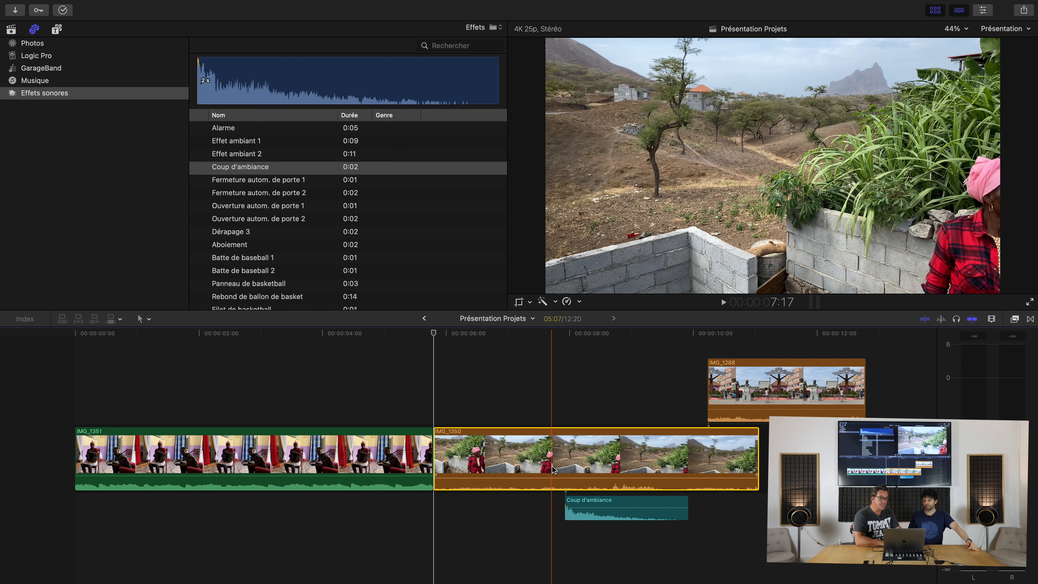
drag(546, 454, 573, 406)
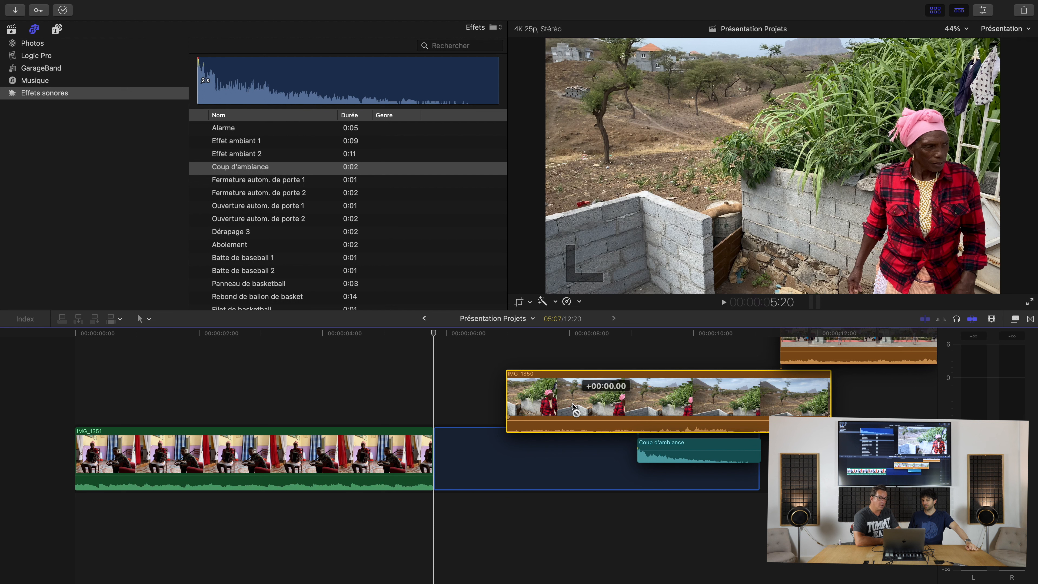
drag(573, 405, 573, 405)
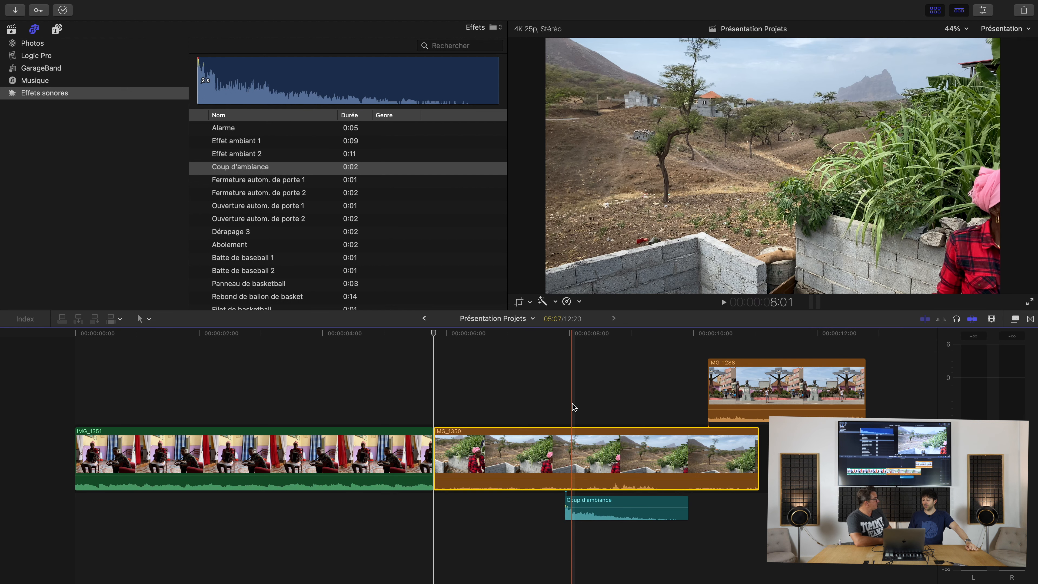